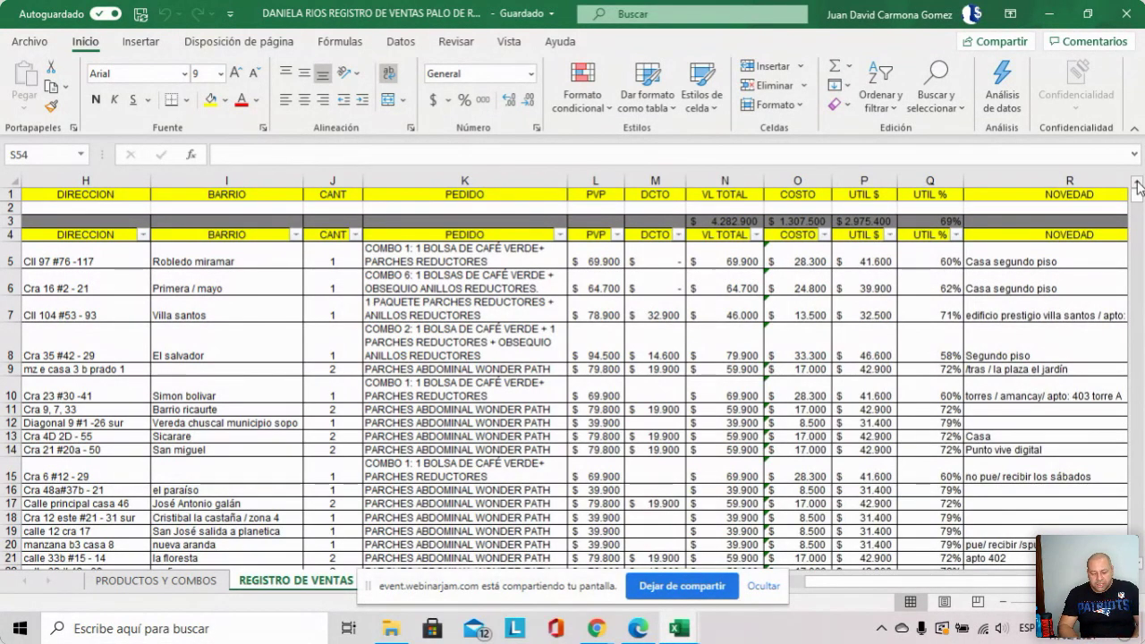
Step: Hide the screen-sharing notice and examine the accumulated and monthly sales by city on the INDICADORES sheet
{"action": "left_click", "coordinate": [763, 586]}
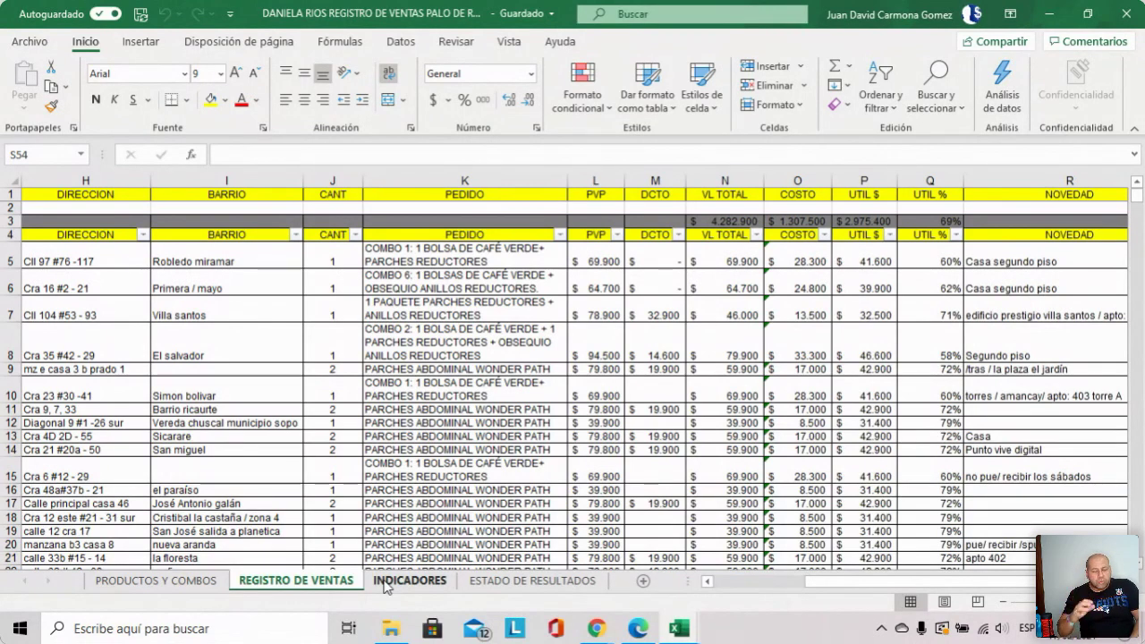
{"action": "left_click", "coordinate": [409, 580]}
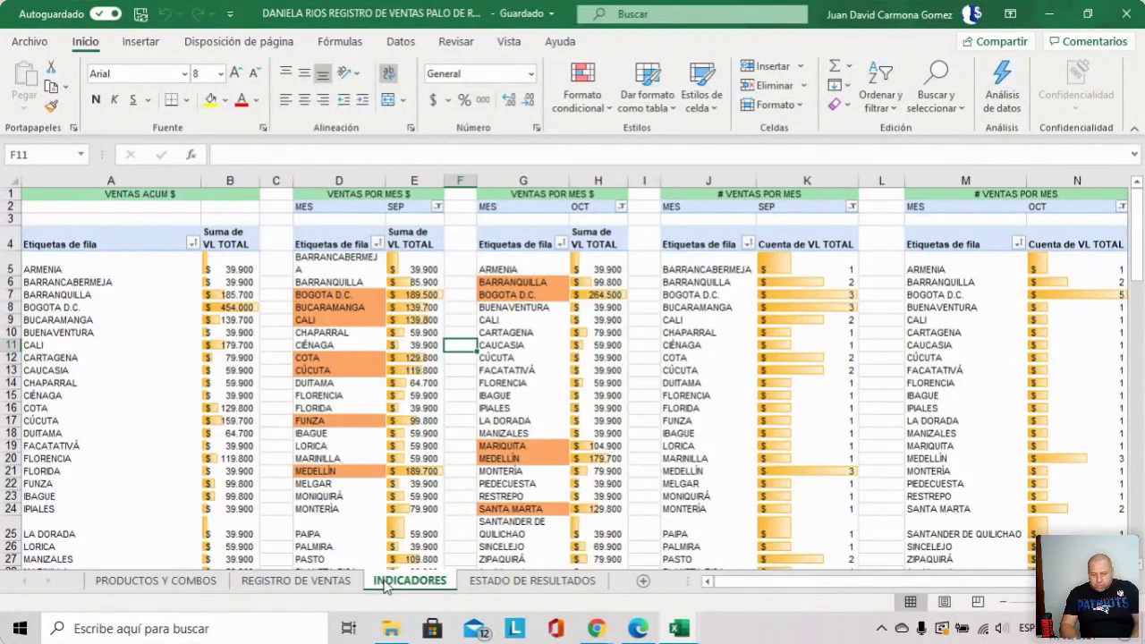
{"action": "left_click_drag", "start_coordinate": [1138, 261], "coordinate": [1136, 243]}
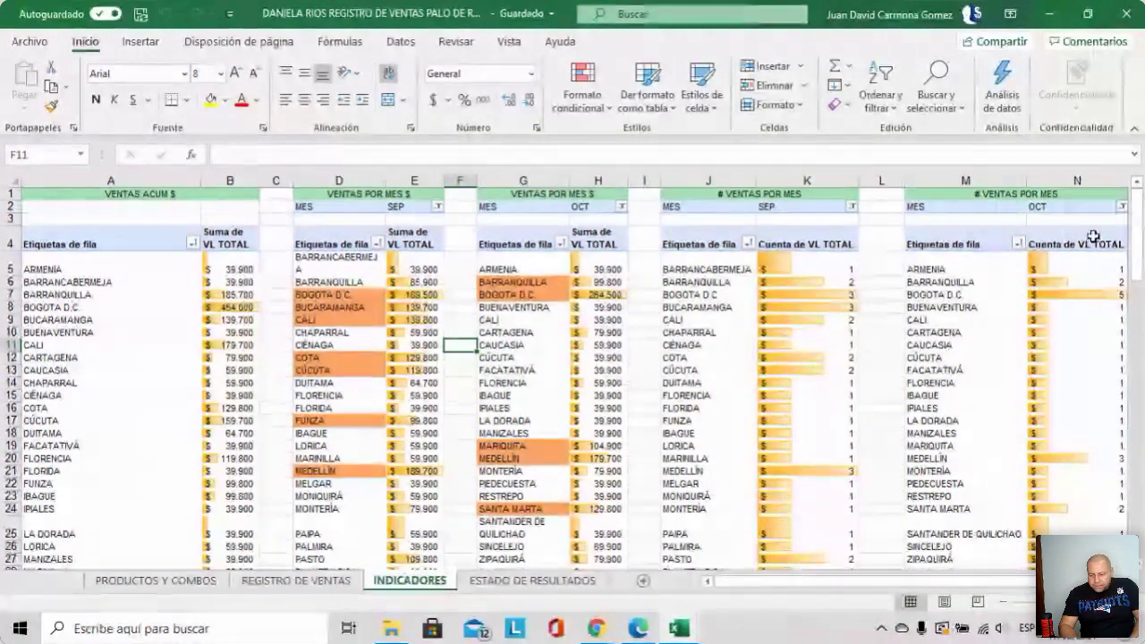
{"action": "mouse_move", "coordinate": [1139, 259]}
{"action": "left_mouse_down"}
{"action": "mouse_move", "coordinate": [1125, 322]}
{"action": "mouse_move", "coordinate": [1139, 268]}
{"action": "left_mouse_up"}
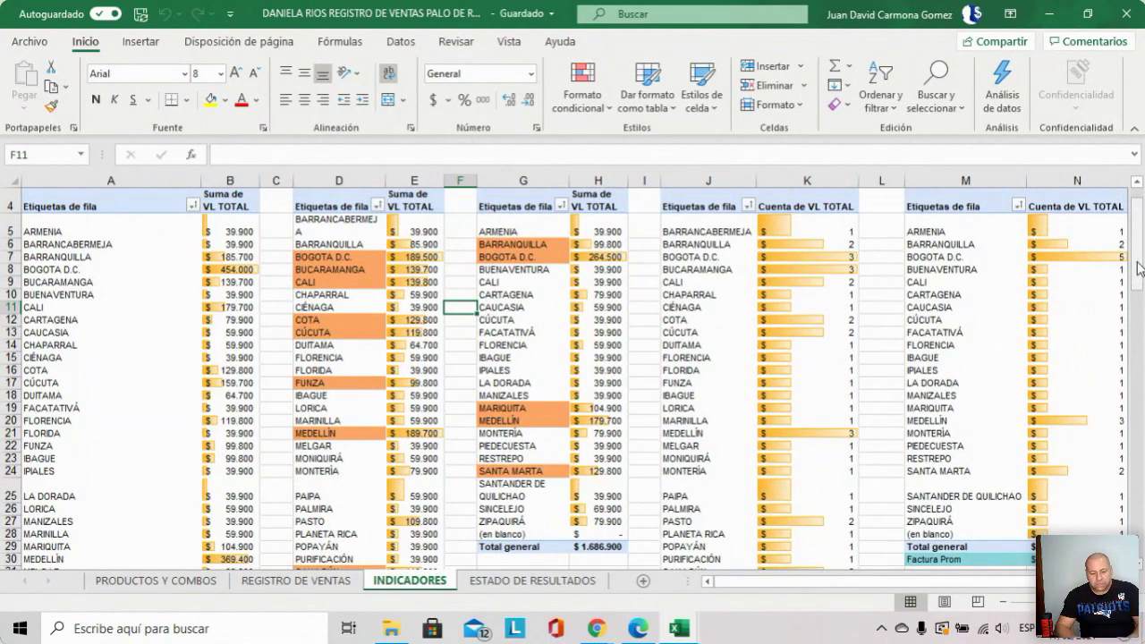
{"action": "left_click_drag", "start_coordinate": [1135, 248], "coordinate": [1138, 234]}
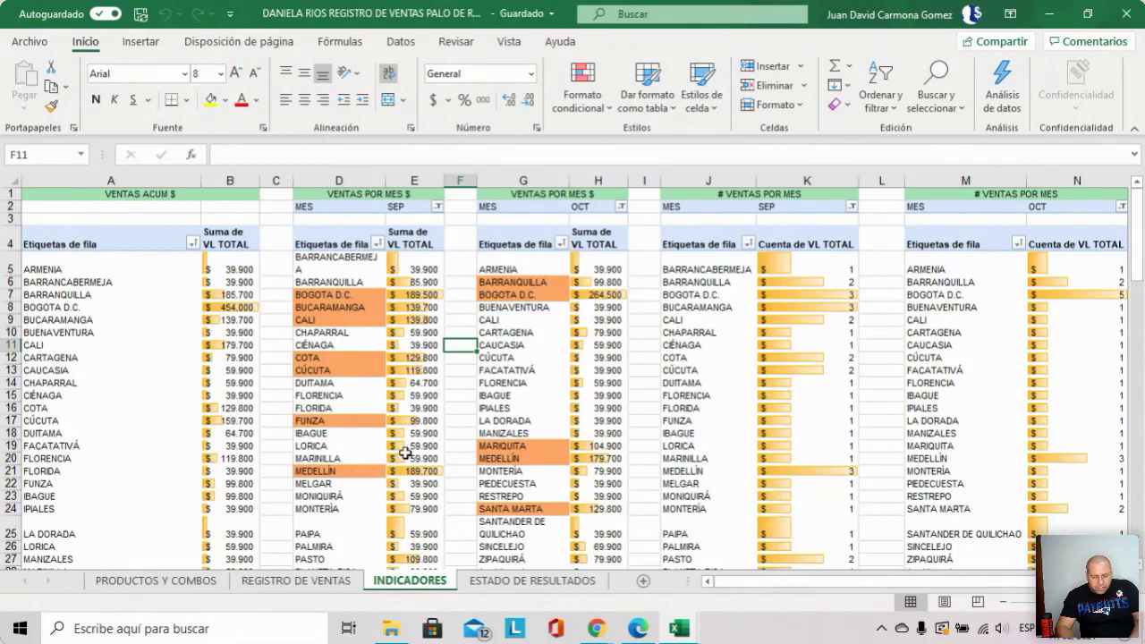
{"action": "left_click", "coordinate": [463, 470]}
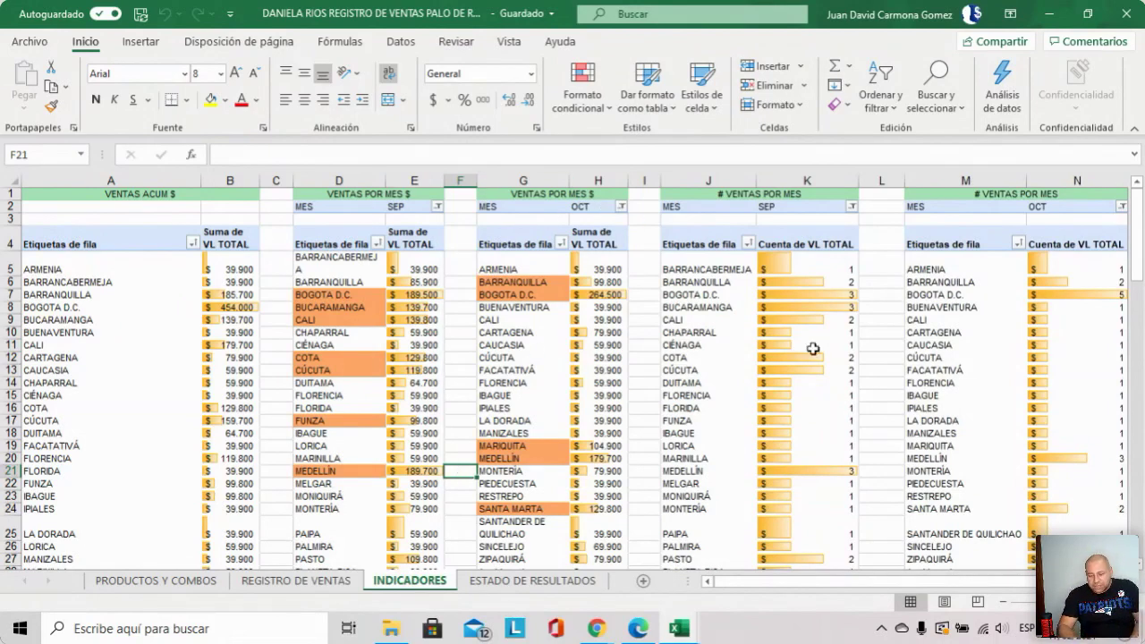
Step: Compare the BOGOTA D.C. sales for SEP and OCT by selecting its row across both monthly sales tables
{"action": "left_click_drag", "start_coordinate": [1139, 259], "coordinate": [1138, 265]}
{"action": "left_click_drag", "start_coordinate": [313, 272], "coordinate": [421, 271]}
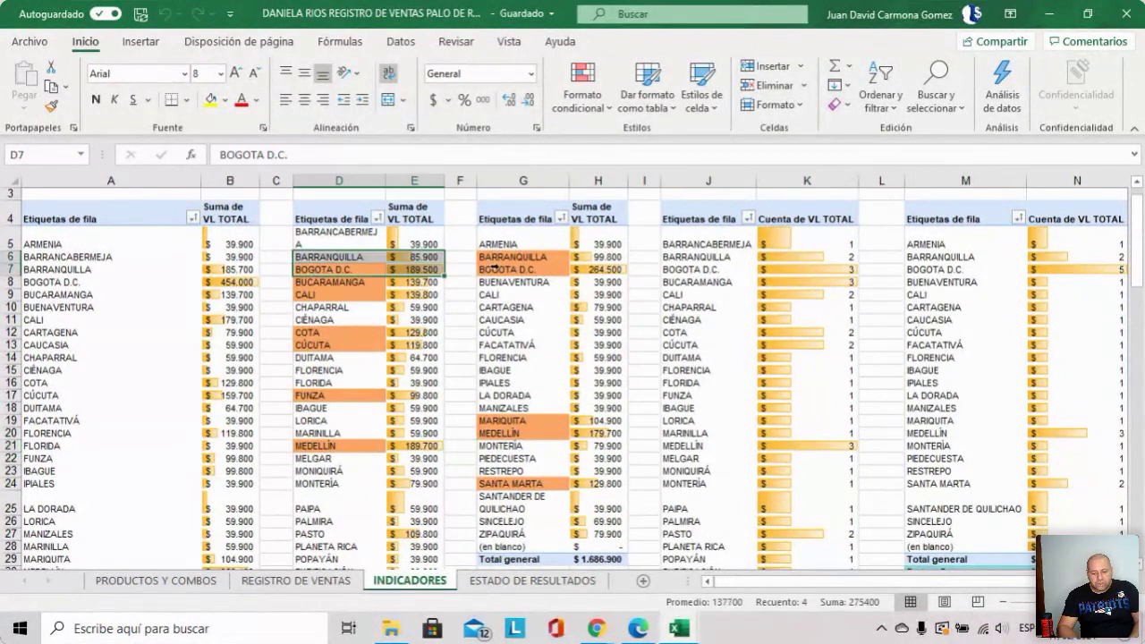
{"action": "left_click_drag", "start_coordinate": [523, 270], "coordinate": [572, 267]}
{"action": "left_click_drag", "start_coordinate": [276, 268], "coordinate": [653, 274]}
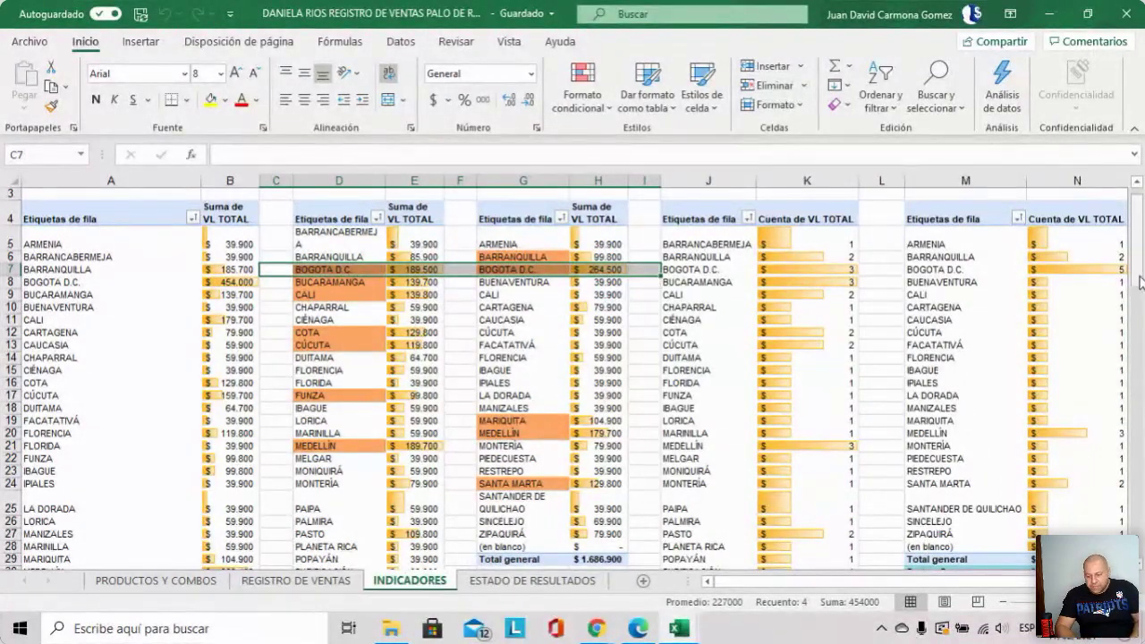
{"action": "left_click_drag", "start_coordinate": [1138, 258], "coordinate": [1140, 228]}
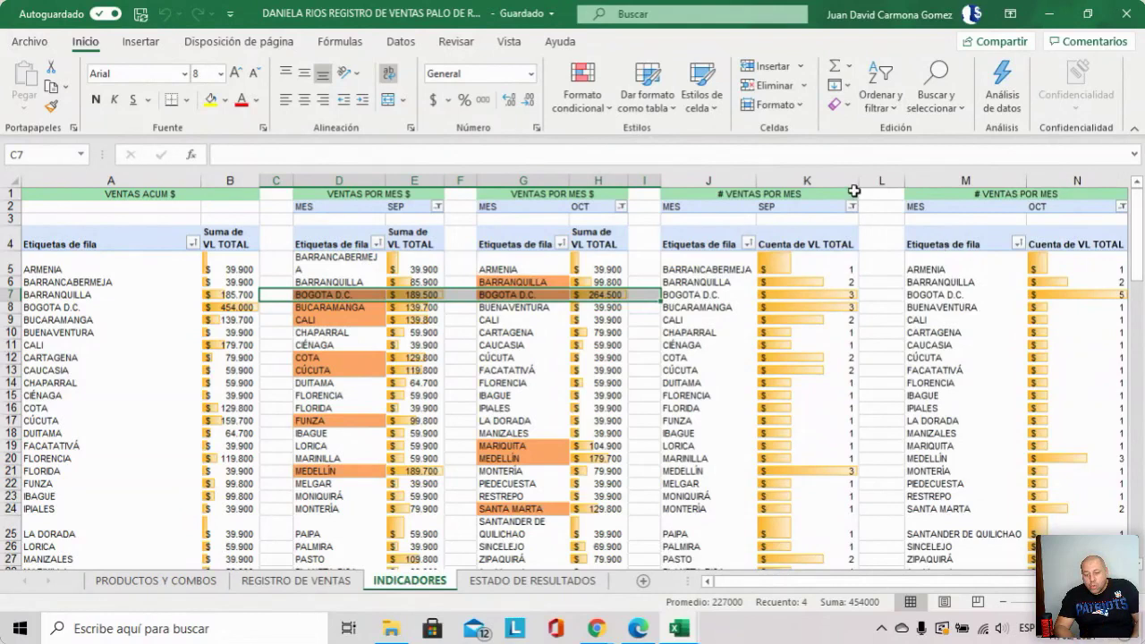
{"action": "mouse_move", "coordinate": [810, 401]}
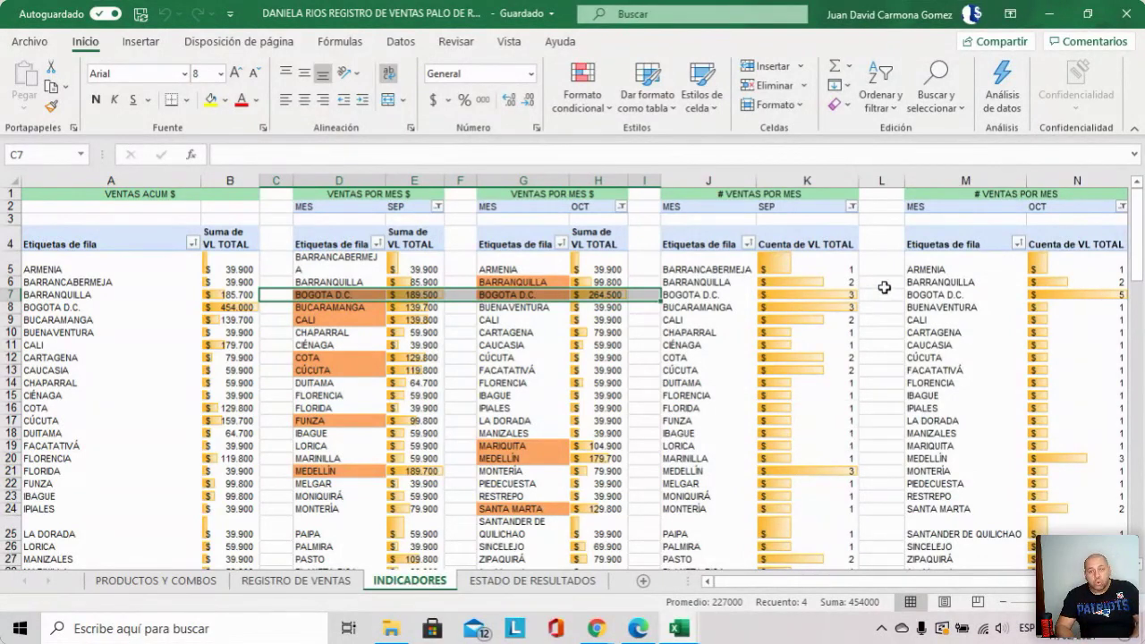
Step: Review the two pivot tables of summed cost by city, selecting the rows from BOGOTA D.C. to FUNZA across both
{"action": "left_click_drag", "start_coordinate": [1140, 254], "coordinate": [1135, 386]}
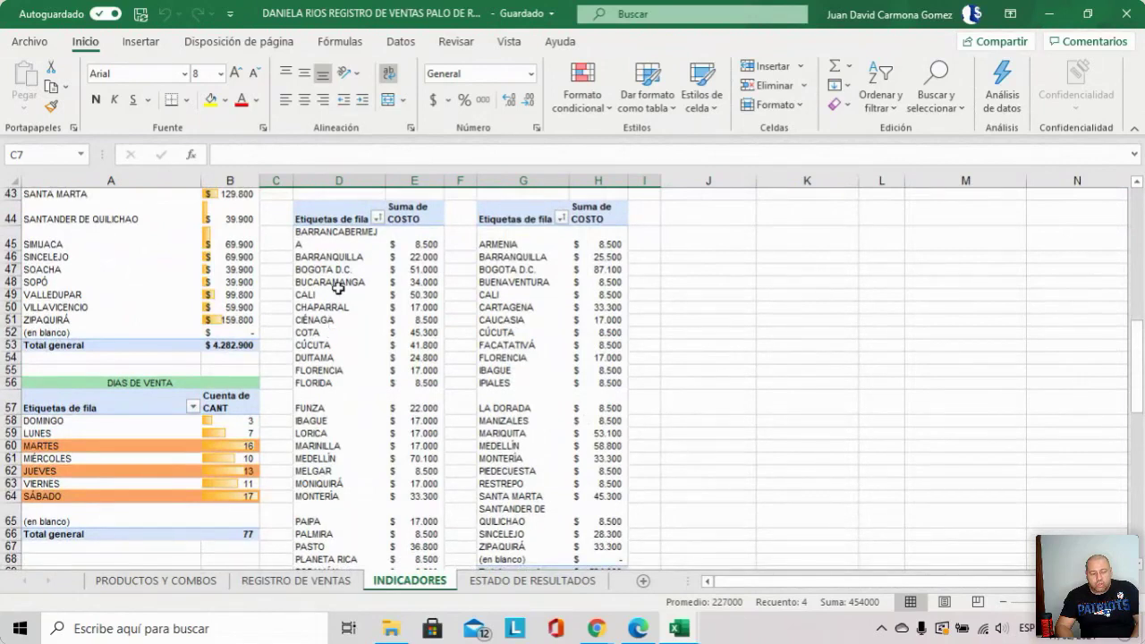
{"action": "left_click_drag", "start_coordinate": [339, 269], "coordinate": [590, 408]}
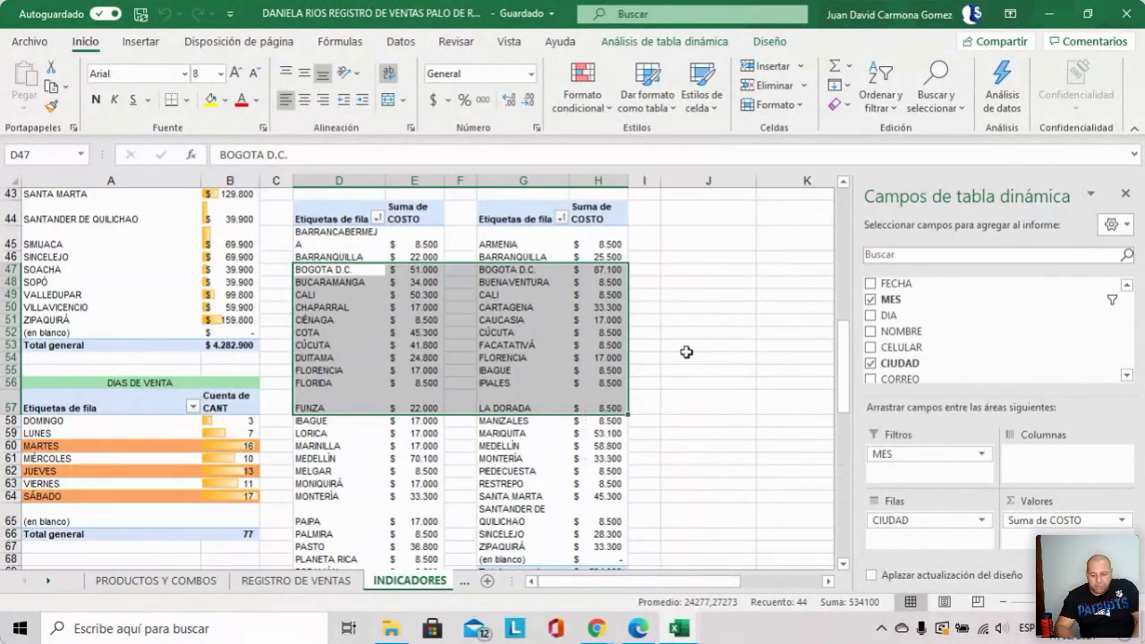
{"action": "left_click_drag", "start_coordinate": [844, 361], "coordinate": [844, 375]}
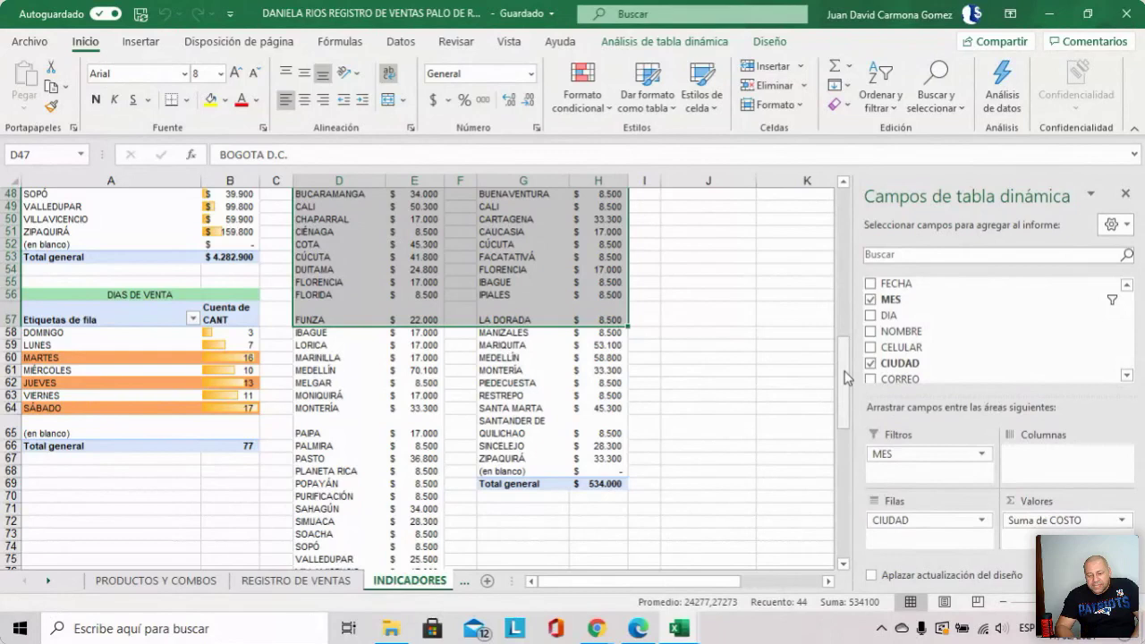
{"action": "left_click", "coordinate": [732, 317]}
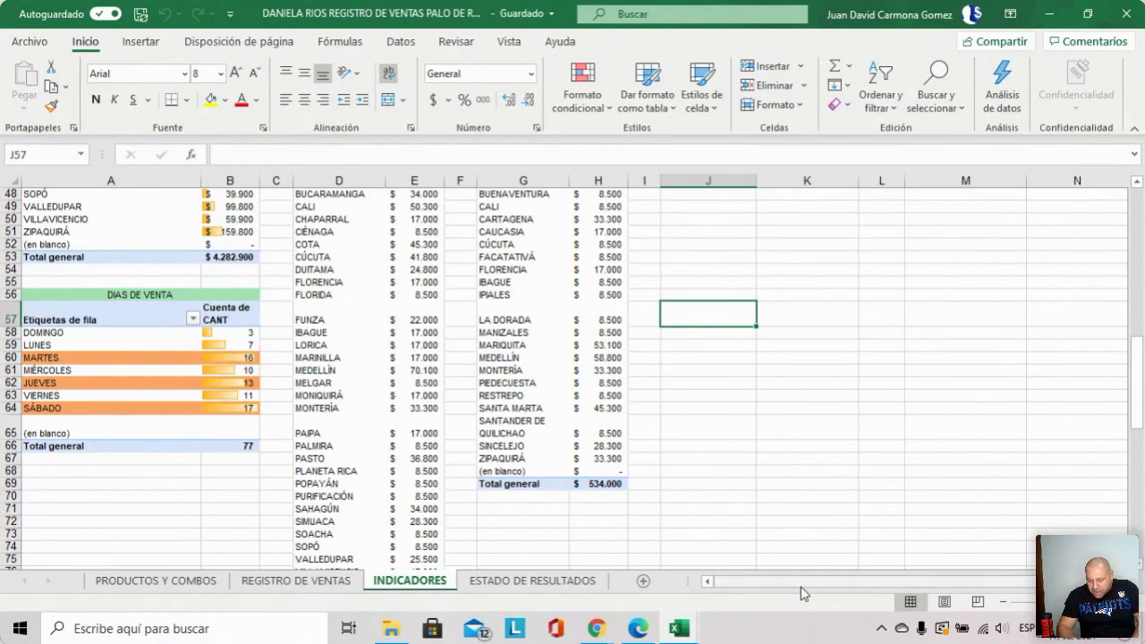
Step: Examine the sales count for each weekday in the DIAS DE VENTA table at a larger zoom
{"action": "scroll", "coordinate": [573, 376], "scroll_direction": "down", "scroll_amount": 1}
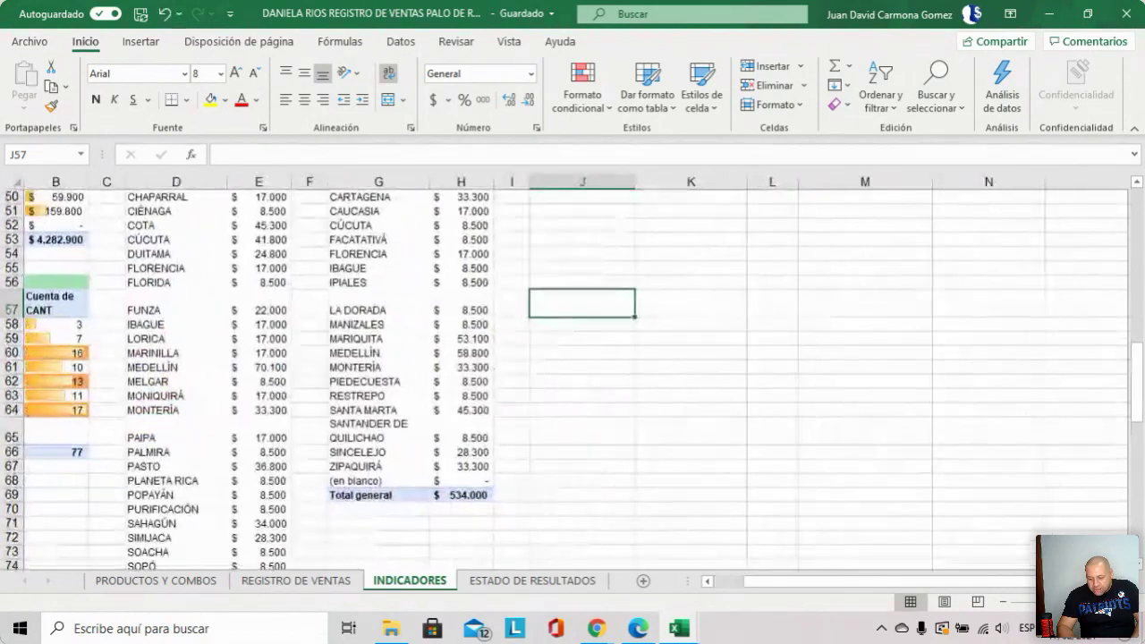
{"action": "scroll", "coordinate": [572, 376], "scroll_direction": "up", "scroll_amount": 2, "text": "ctrl"}
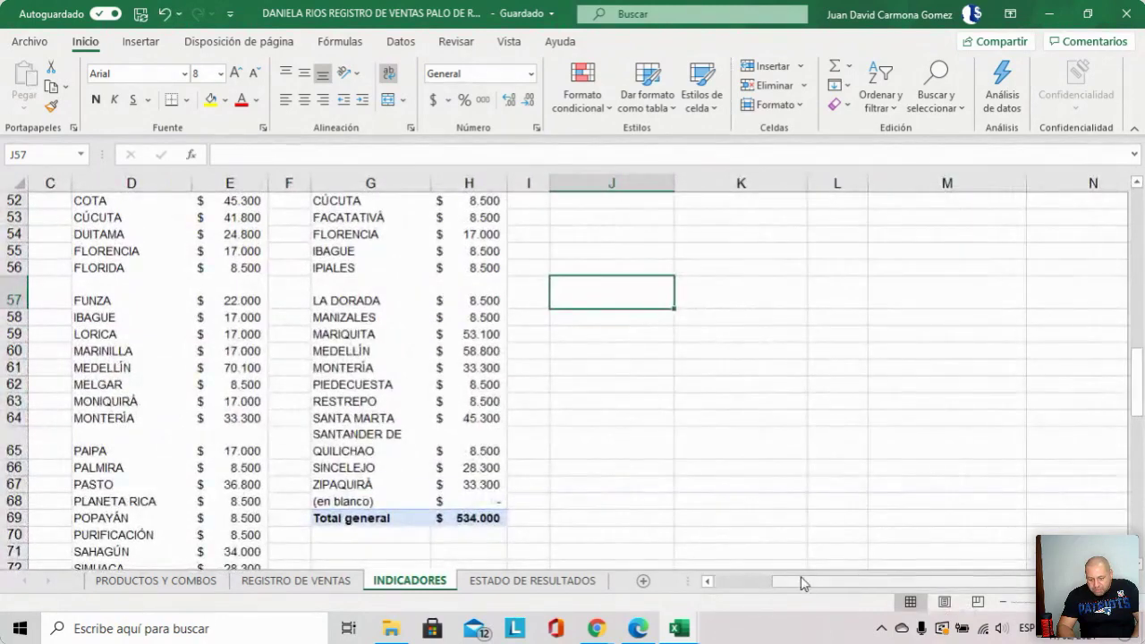
{"action": "left_click_drag", "start_coordinate": [808, 581], "coordinate": [711, 586]}
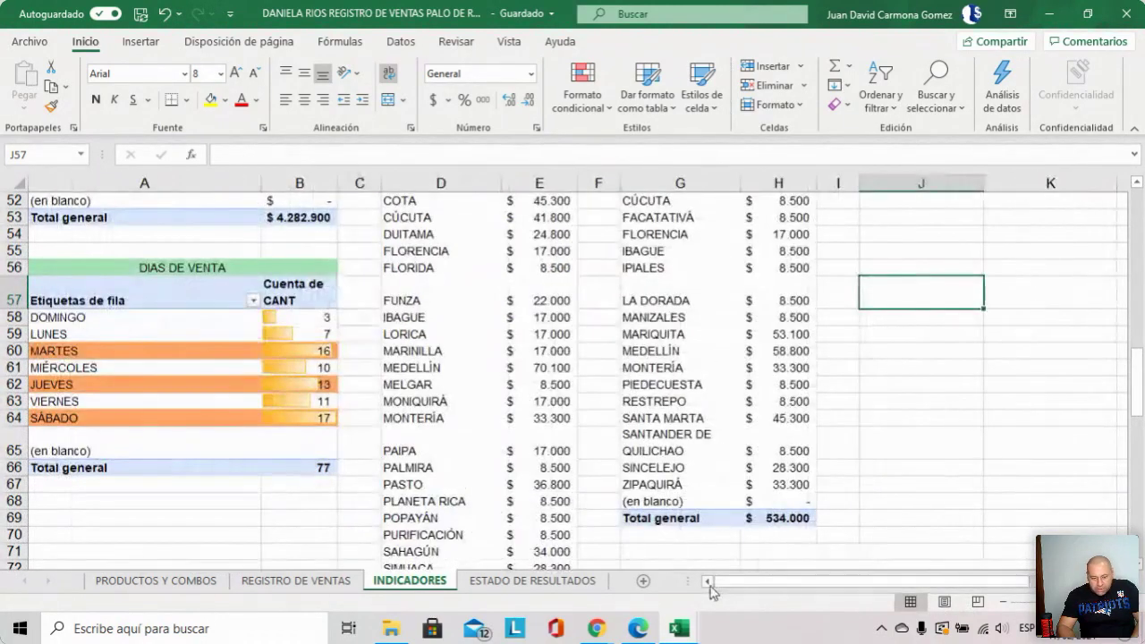
{"action": "left_click", "coordinate": [145, 515]}
{"action": "left_click", "coordinate": [151, 483]}
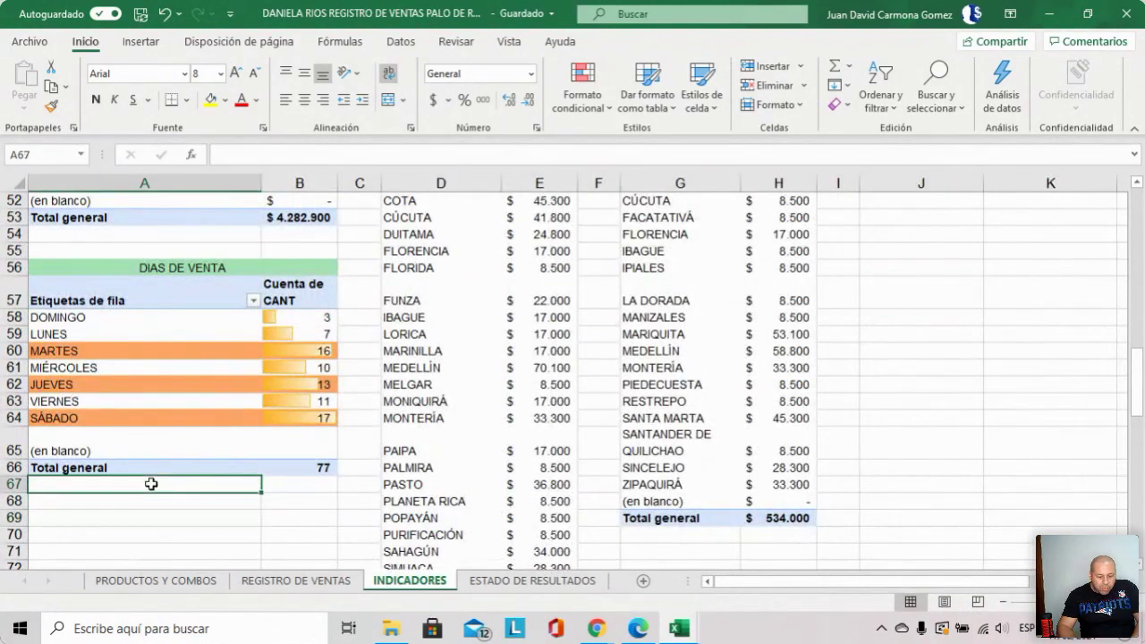
{"action": "key", "text": "Up"}
{"action": "key", "text": "Up"}
{"action": "key", "text": "Up"}
{"action": "key", "text": "Up"}
{"action": "key", "text": "Up"}
{"action": "key", "text": "Up"}
{"action": "key", "text": "Up"}
{"action": "key", "text": "Up"}
{"action": "key", "text": "Up"}
{"action": "key", "text": "Up"}
{"action": "key", "text": "Up"}
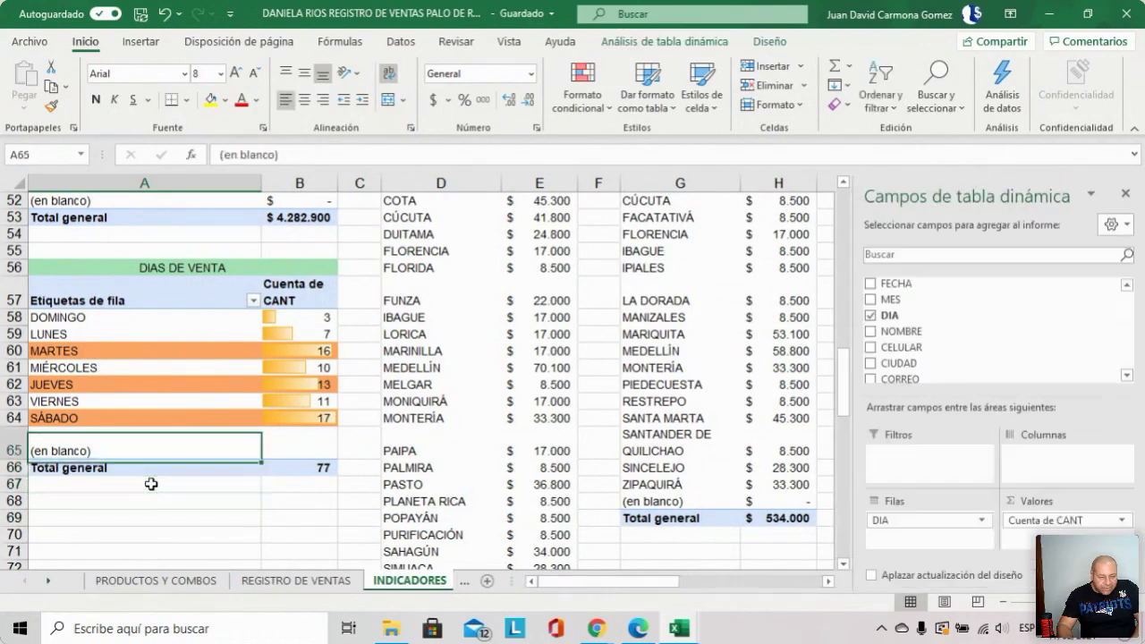
{"action": "key", "text": "Up"}
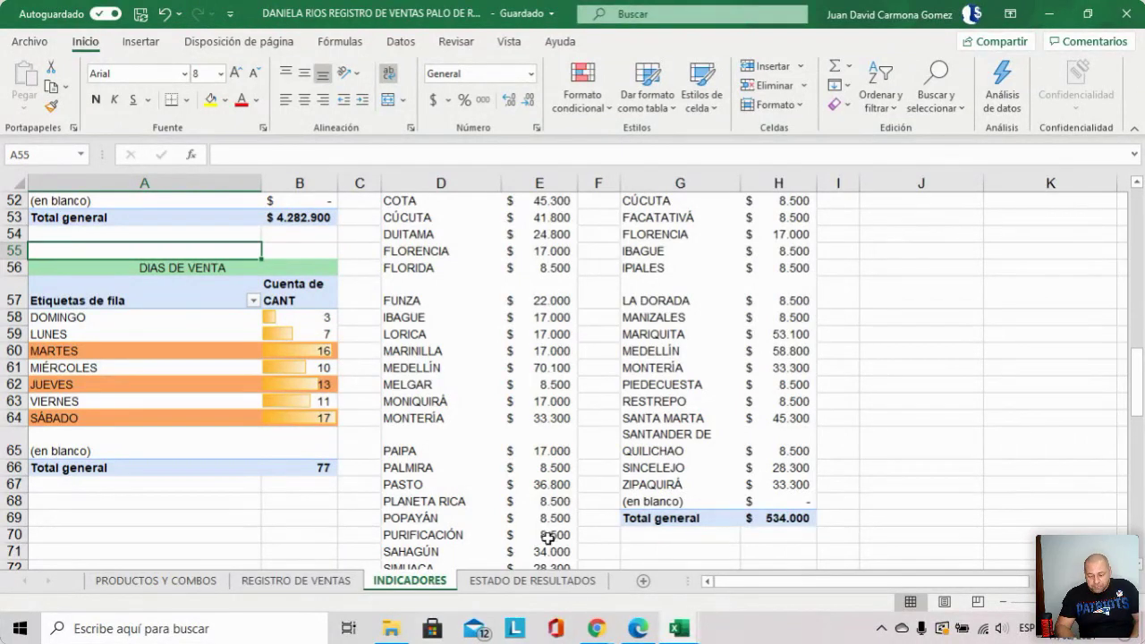
Step: Switch to the SIMULACIÓN TIENDAS workbook and review the sales, costs and expenses of the four combos on the 2 PRODUCTOS sheet
{"action": "left_click", "coordinate": [680, 629]}
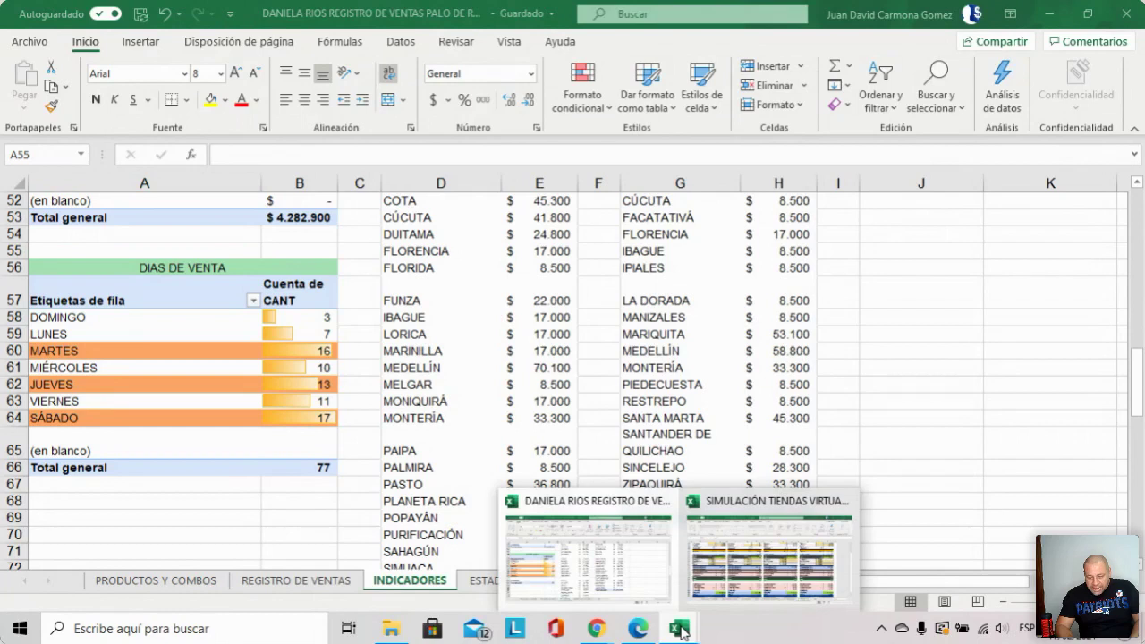
{"action": "left_click", "coordinate": [788, 569]}
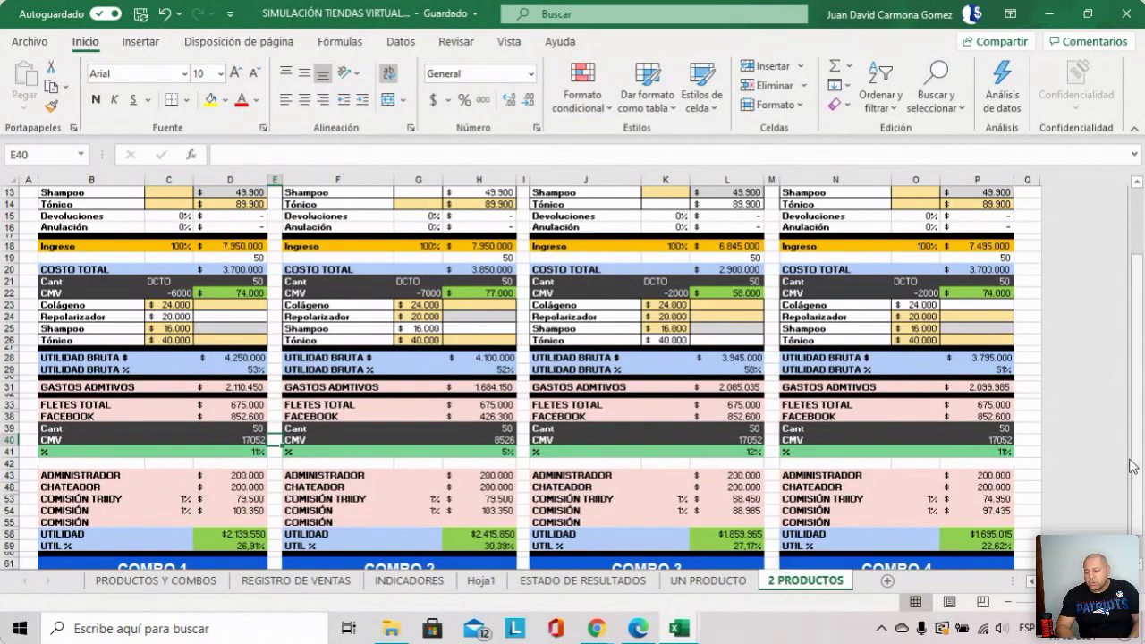
{"action": "scroll", "coordinate": [1139, 431], "scroll_direction": "up", "scroll_amount": 4}
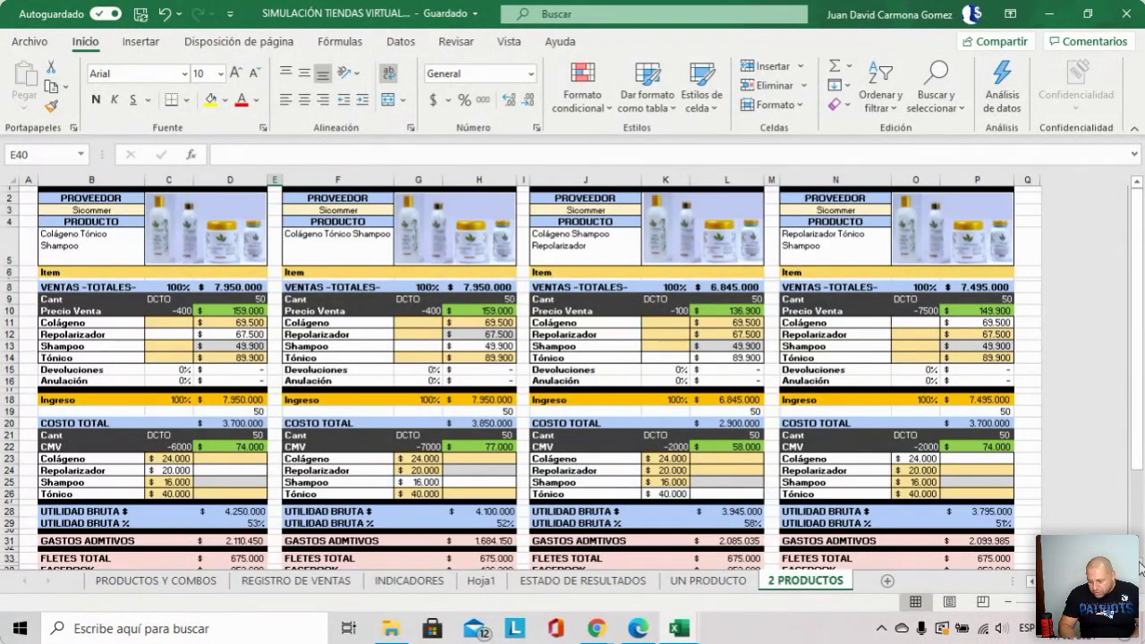
{"action": "scroll", "coordinate": [1140, 568], "scroll_direction": "down", "scroll_amount": 1}
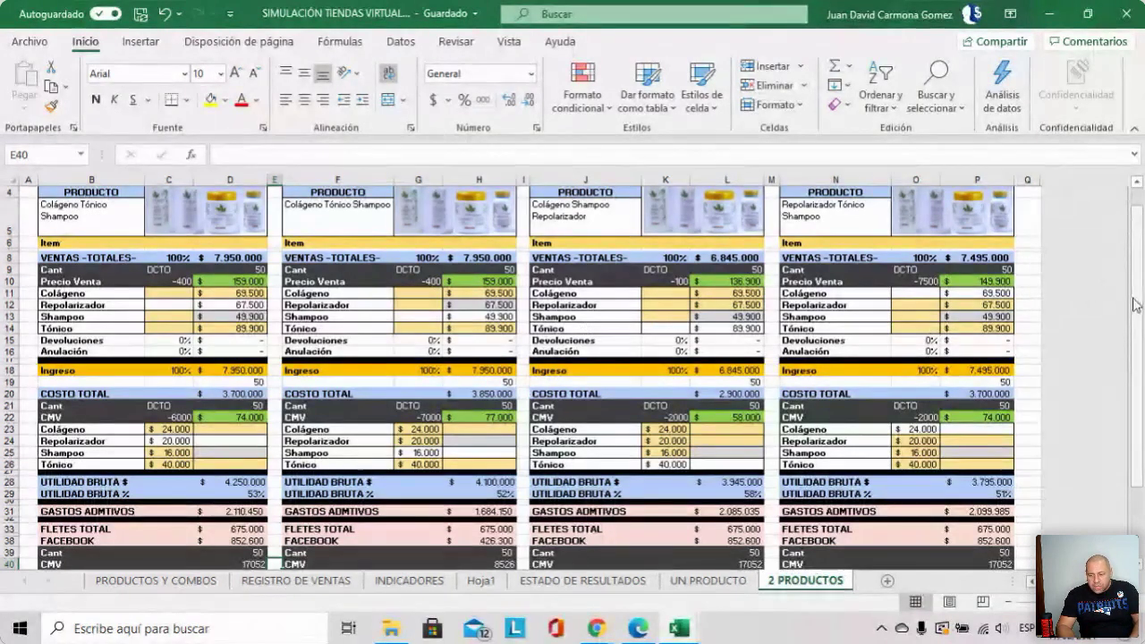
{"action": "scroll", "coordinate": [1136, 308], "scroll_direction": "down", "scroll_amount": 1}
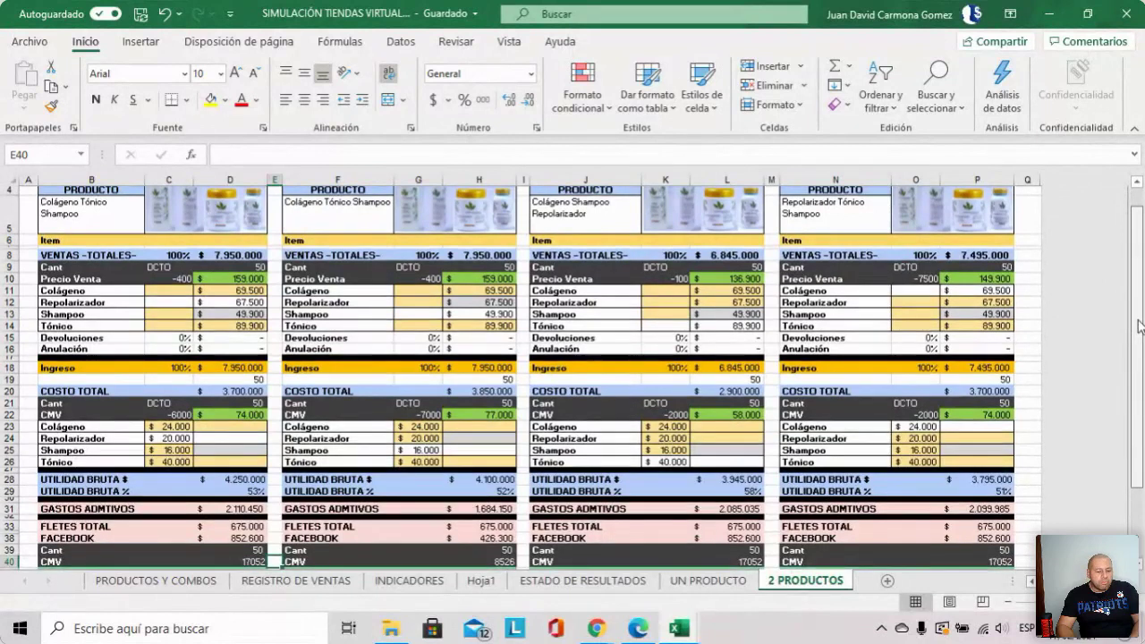
{"action": "left_click_drag", "start_coordinate": [1139, 325], "coordinate": [1138, 365]}
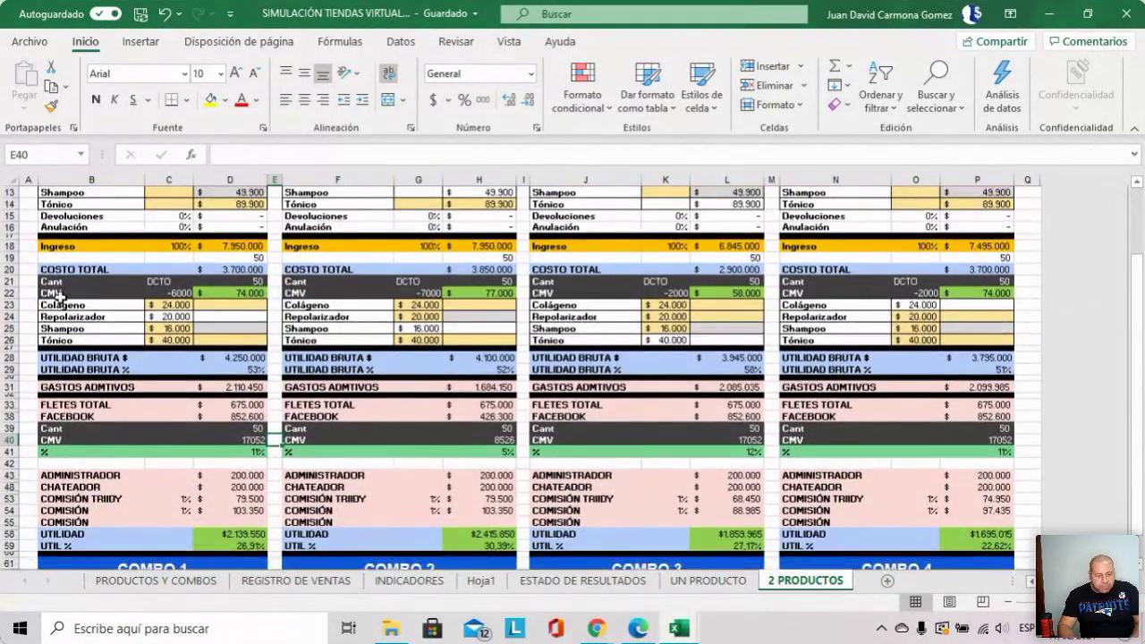
Step: Select the CMV and product cost rows across all four combos for review, followed by their UTILIDAD and UTIL % rows
{"action": "left_click", "coordinate": [58, 295]}
{"action": "left_click_drag", "start_coordinate": [58, 295], "coordinate": [979, 340]}
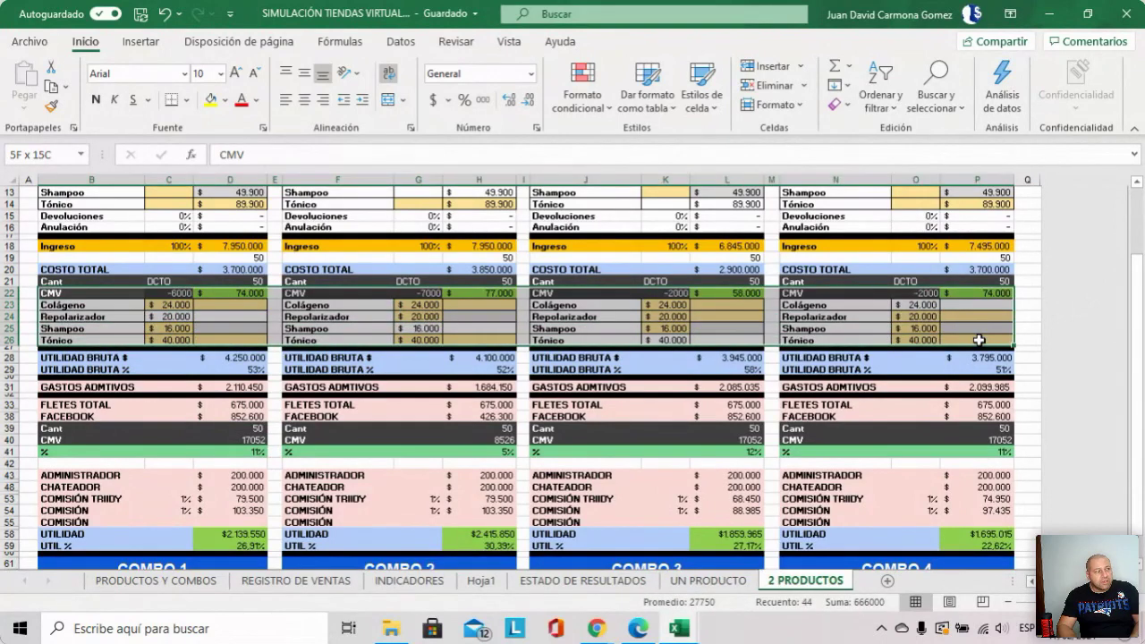
{"action": "left_click_drag", "start_coordinate": [979, 340], "coordinate": [979, 340]}
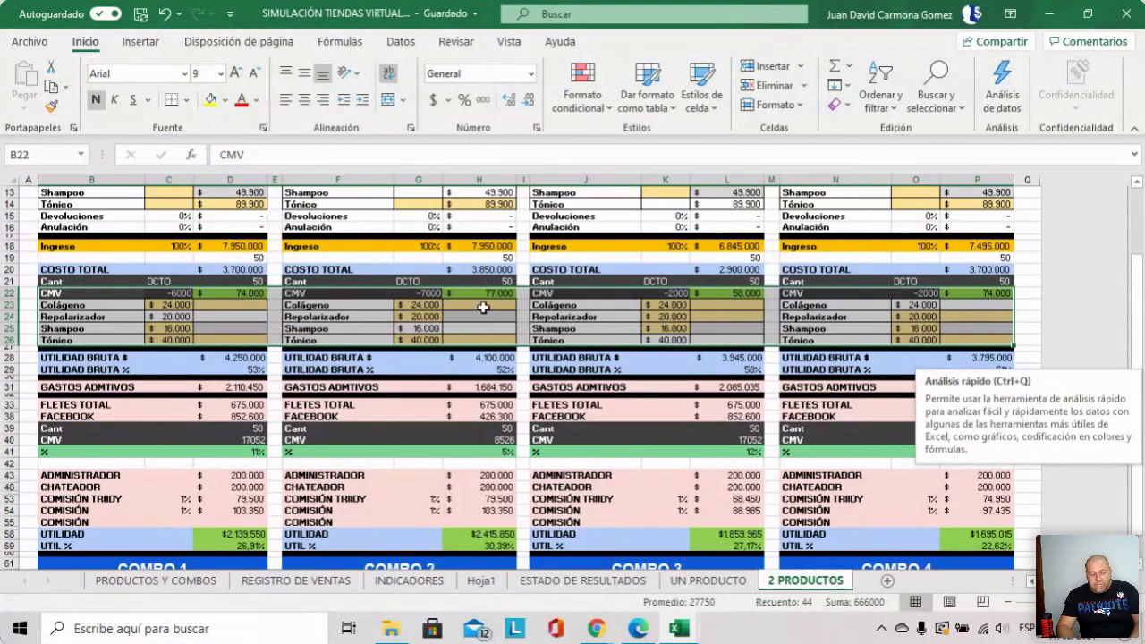
{"action": "left_click", "coordinate": [482, 306]}
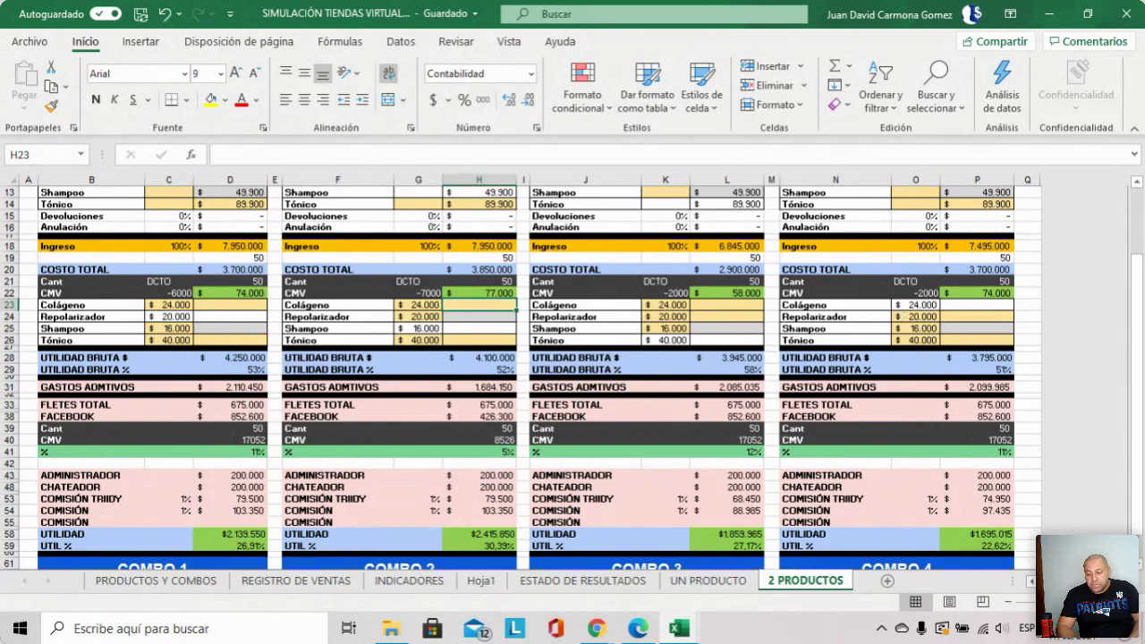
{"action": "left_click_drag", "start_coordinate": [1138, 357], "coordinate": [1138, 386]}
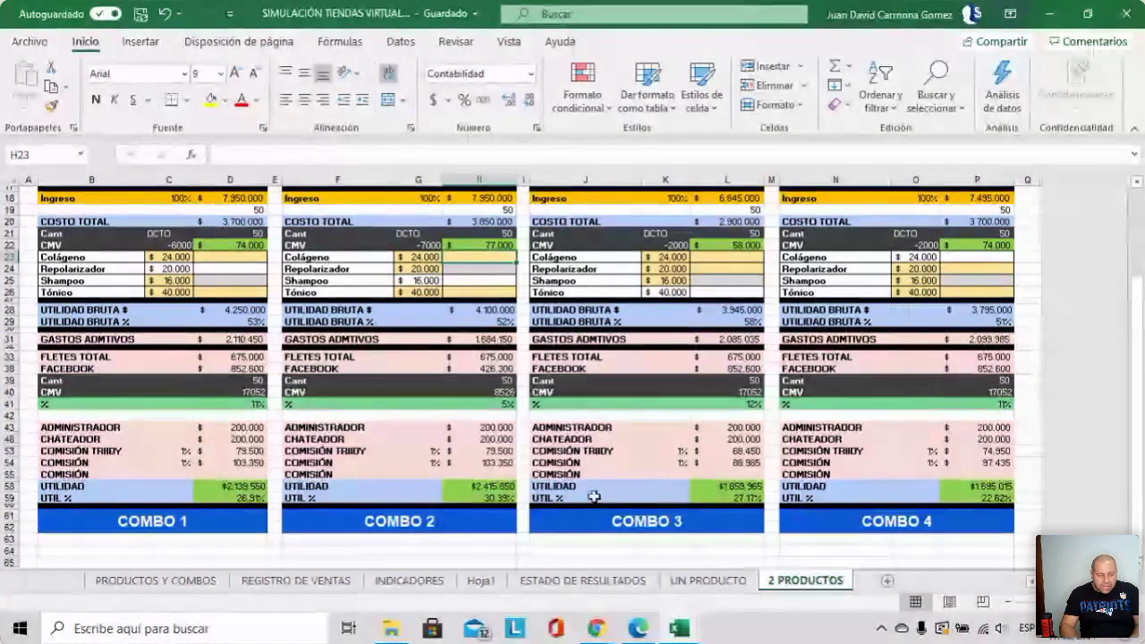
{"action": "left_click_drag", "start_coordinate": [40, 497], "coordinate": [1023, 484]}
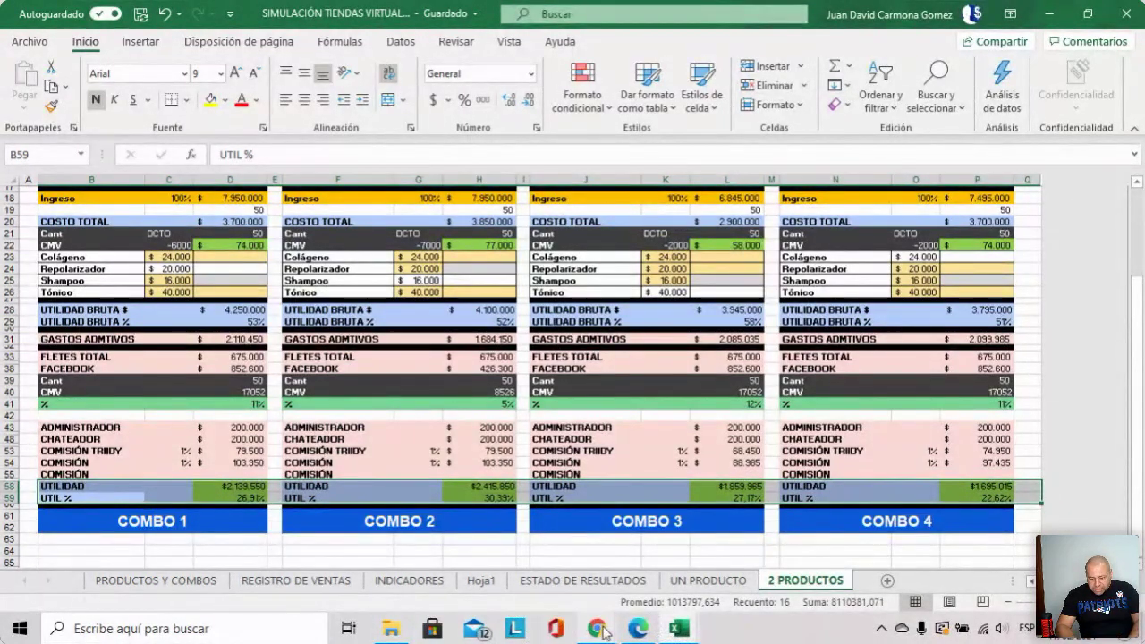
Step: Switch to the WebinarJam live broadcast in Chrome and turn the screen share off
{"action": "left_click", "coordinate": [642, 629]}
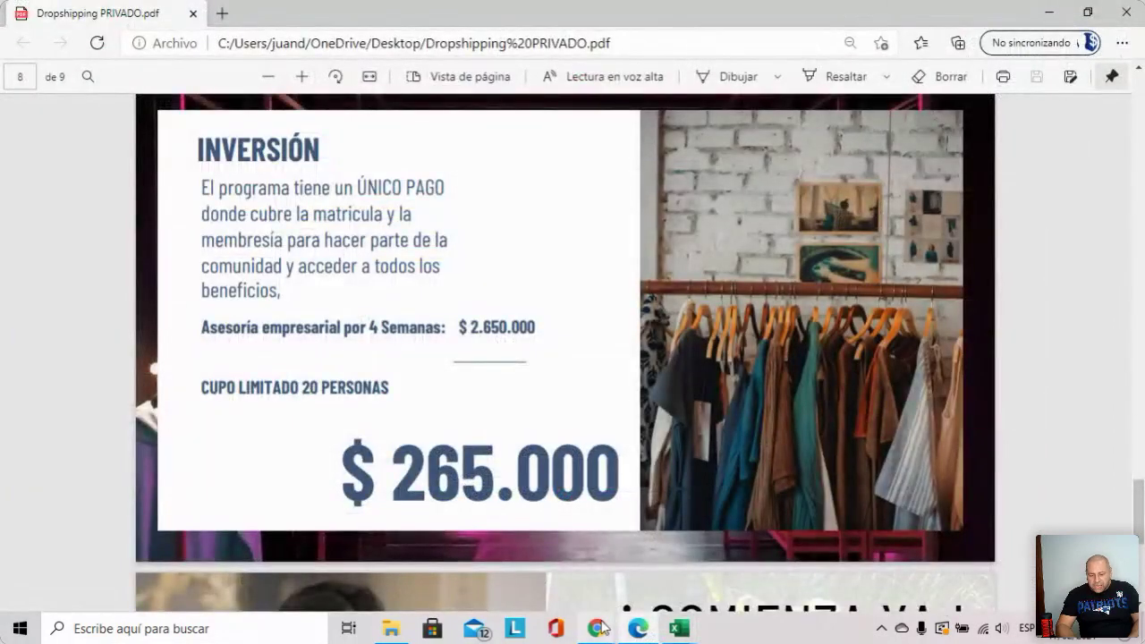
{"action": "mouse_move", "coordinate": [596, 629]}
{"action": "left_click", "coordinate": [549, 558]}
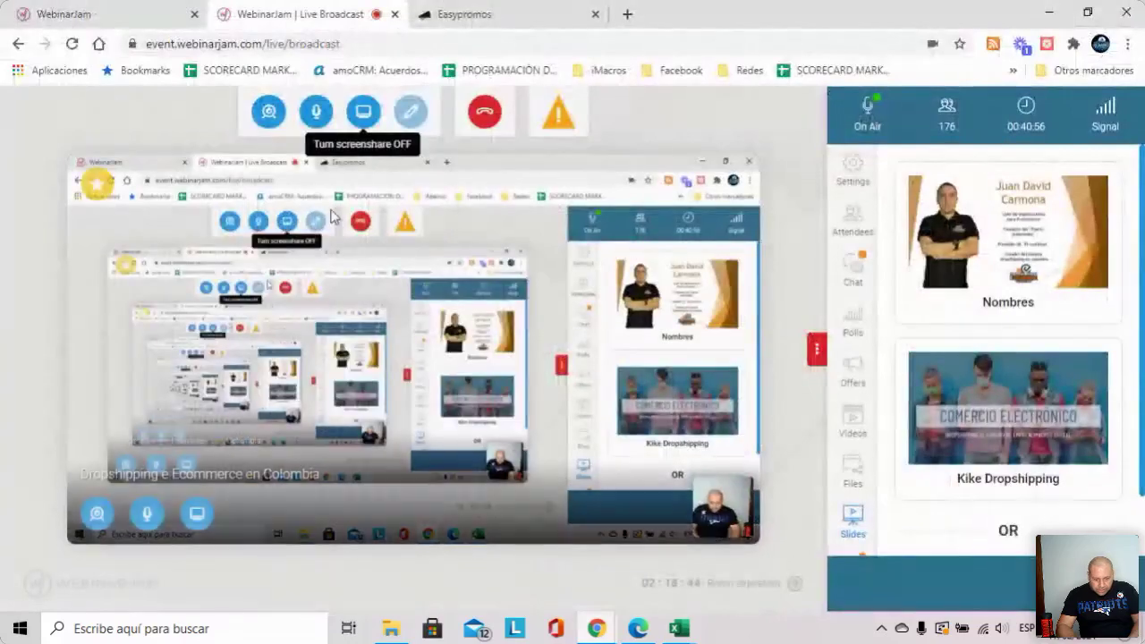
{"action": "left_click", "coordinate": [363, 113]}
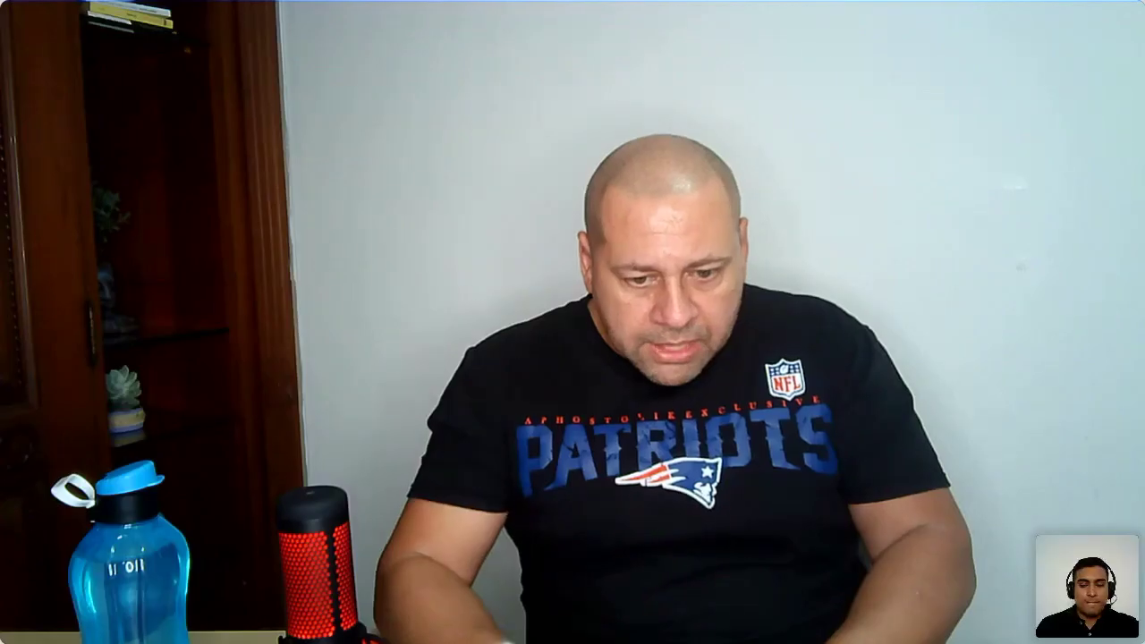